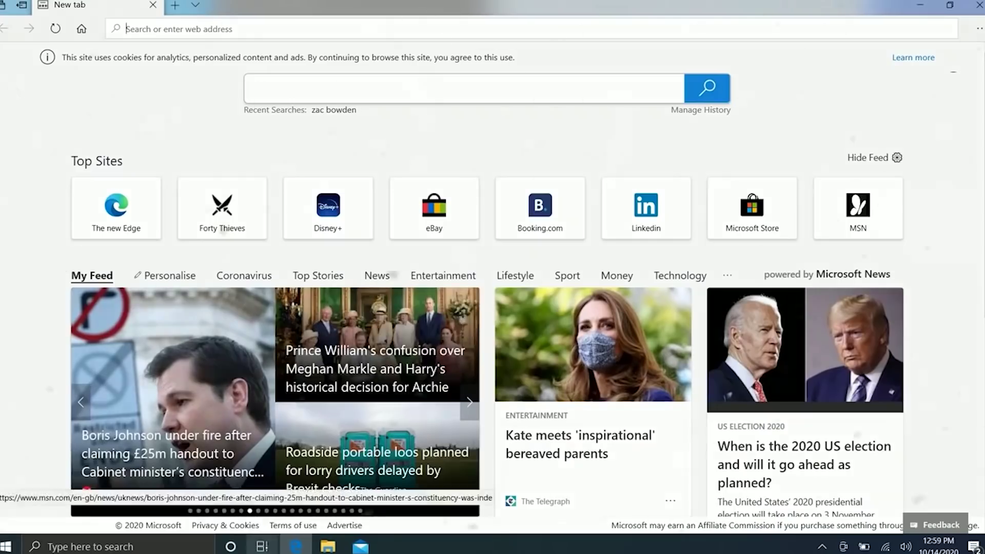
key(super+Tab)
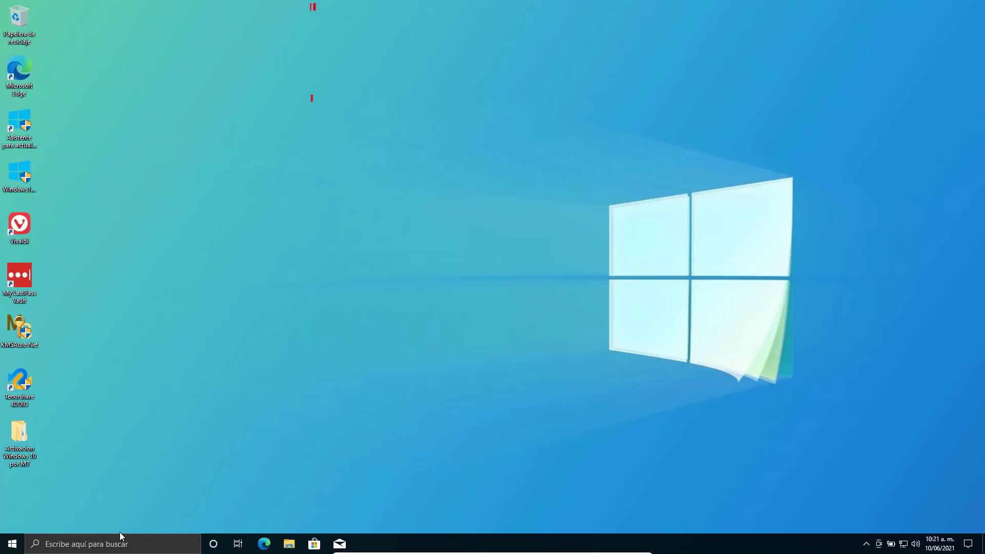
Search Windows for "recuperacion", open the Recuperación tools and bring up the Configurar Restaurar sistema settings
click(117, 537)
text(recuperacion)
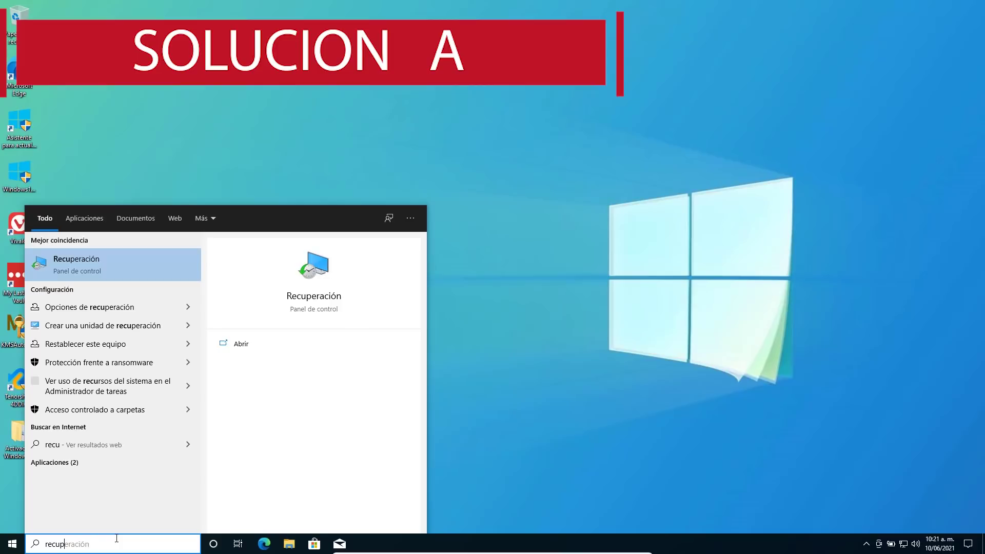
click(93, 283)
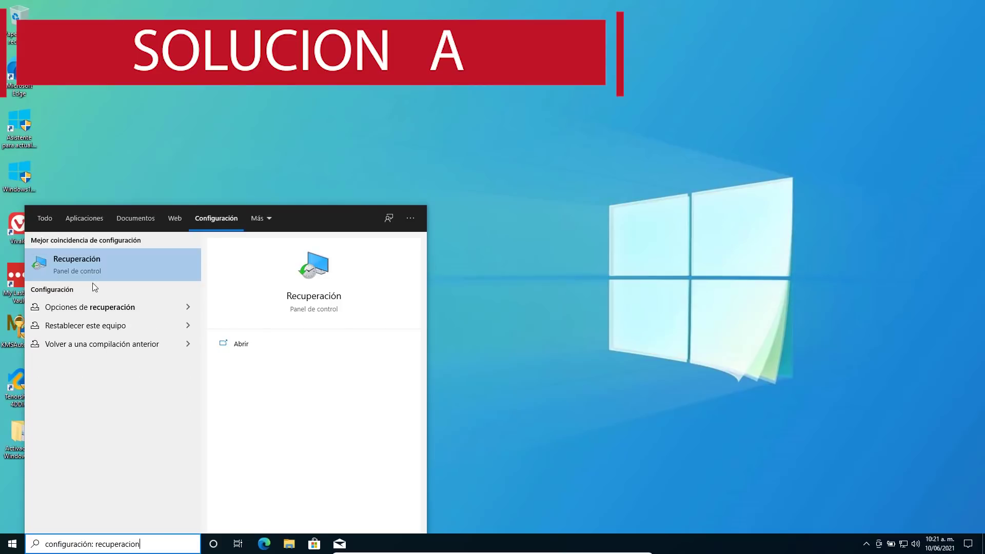
click(88, 263)
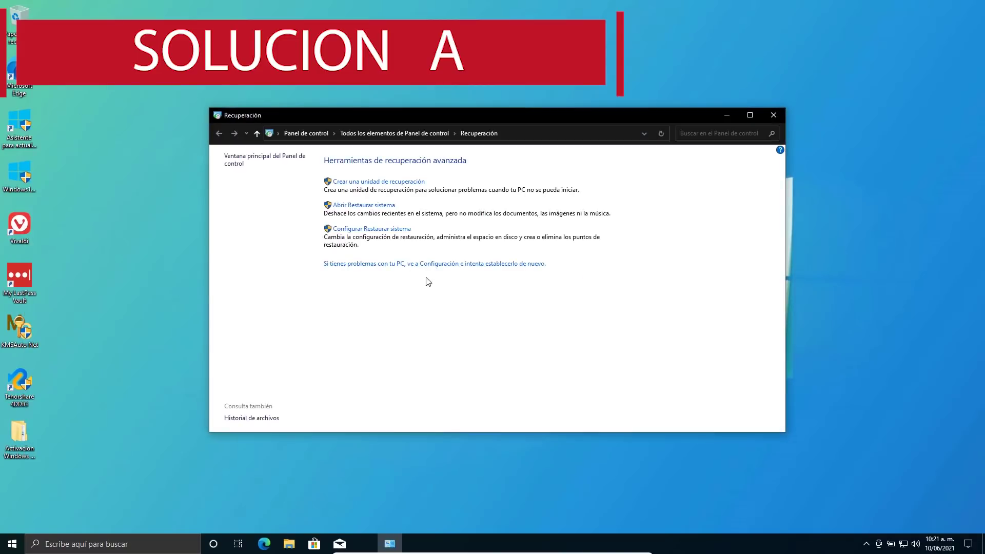
click(367, 230)
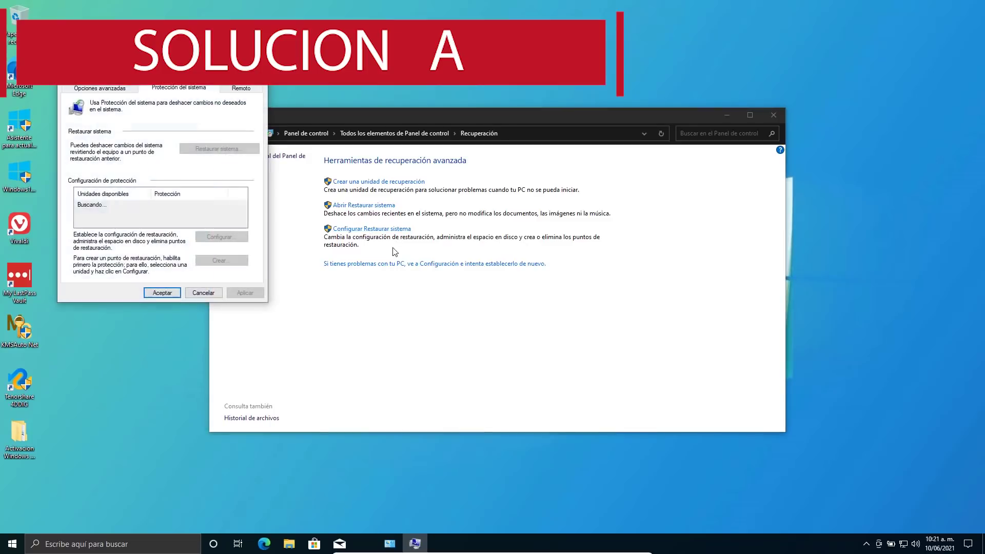
Turn off Reiniciar automáticamente in the advanced Inicio y recuperación settings and accept both dialogs
click(103, 89)
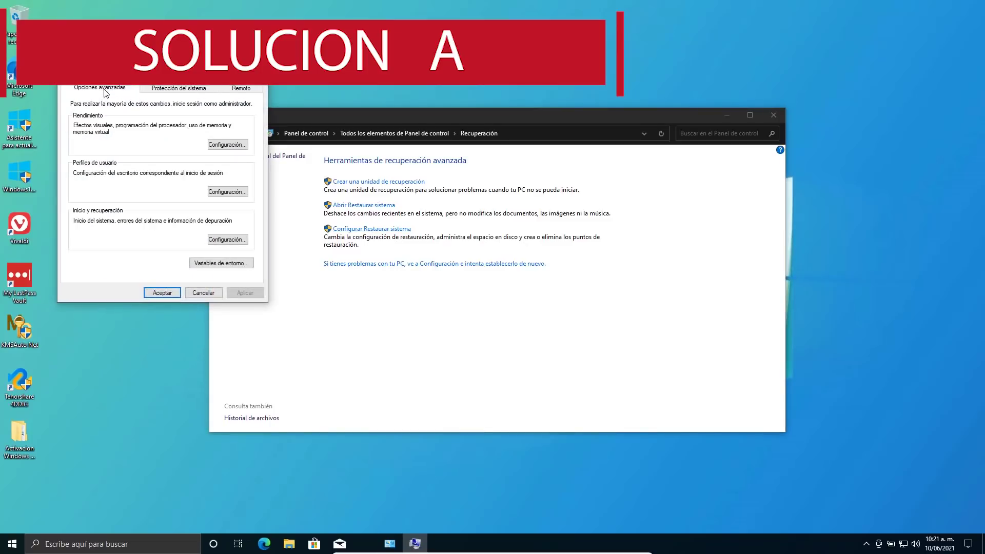
click(224, 240)
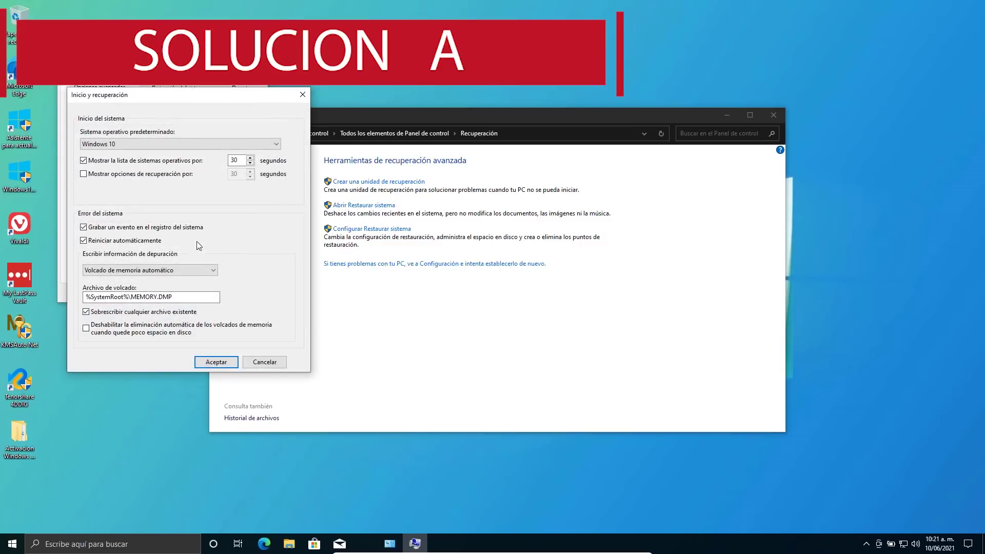
click(107, 241)
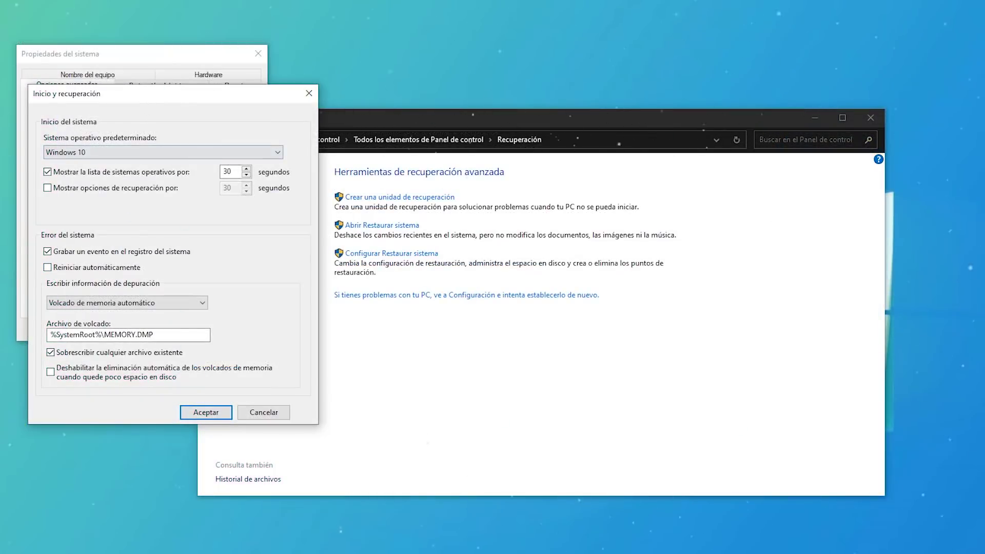
drag(139, 99, 164, 100)
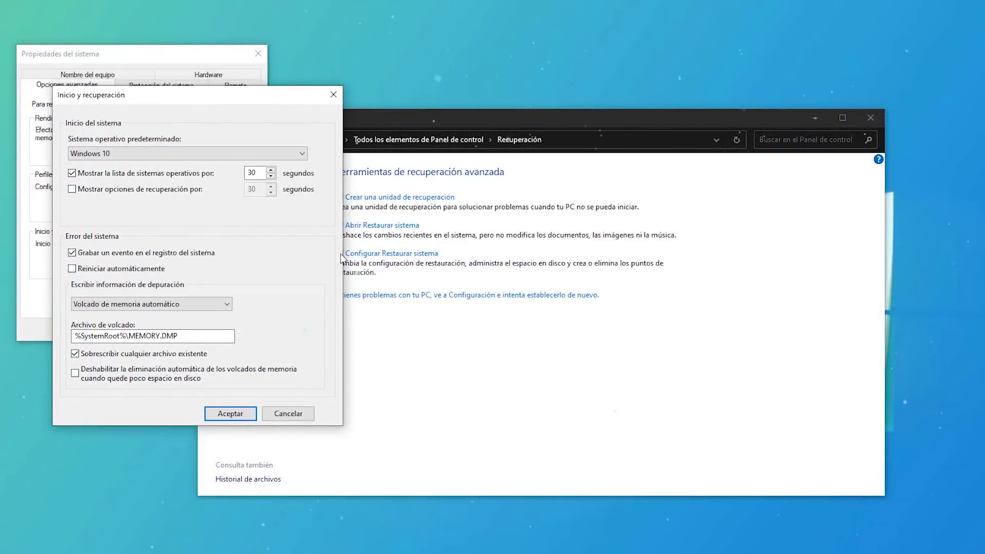
drag(158, 97, 117, 88)
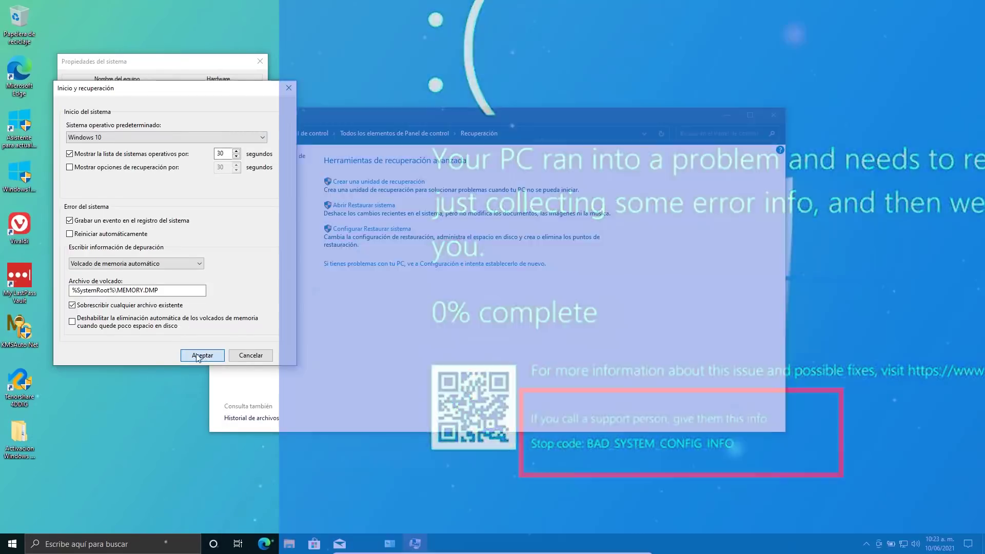
click(205, 359)
click(171, 289)
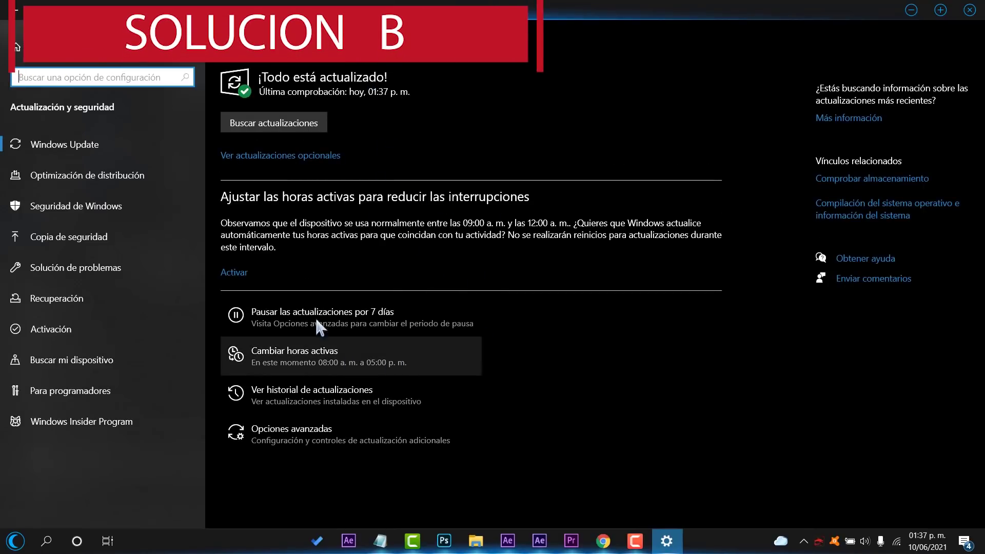
Open the Windows Update history and look through the installed quality updates
click(306, 394)
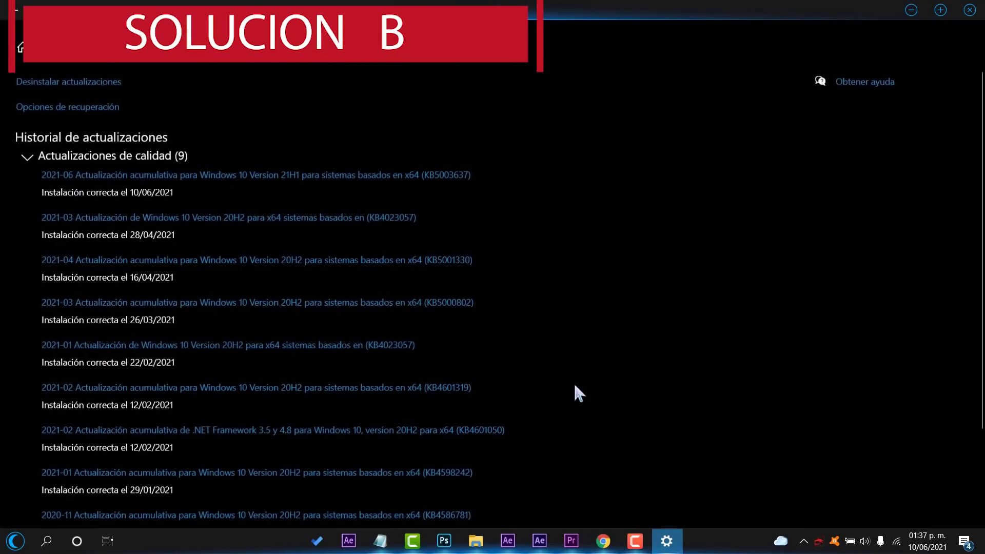
scroll(333, 267, down, 2)
scroll(52, 153, up, 2)
scroll(198, 292, down, 2)
scroll(219, 320, up, 2)
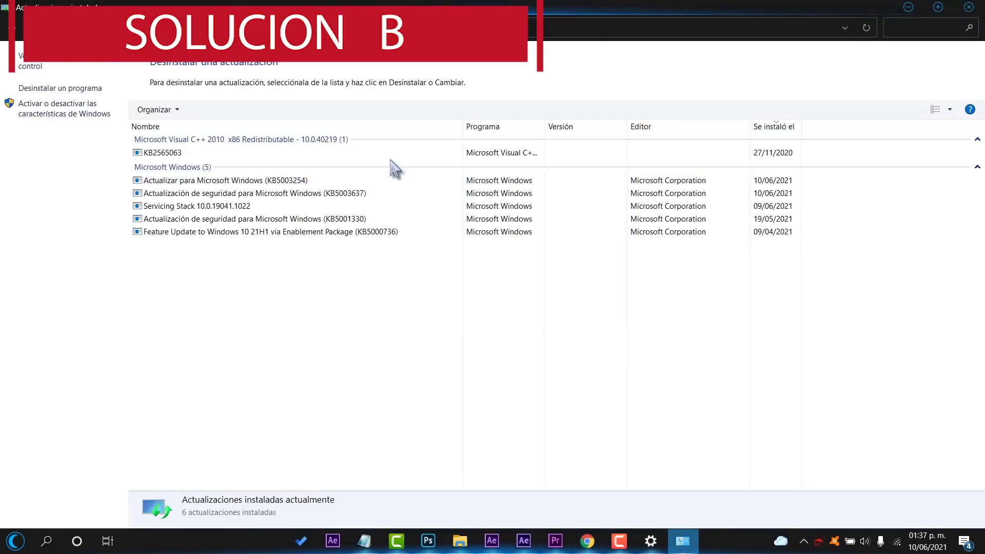
Examine the installed Microsoft Windows updates one by one as candidates for uninstalling
click(266, 179)
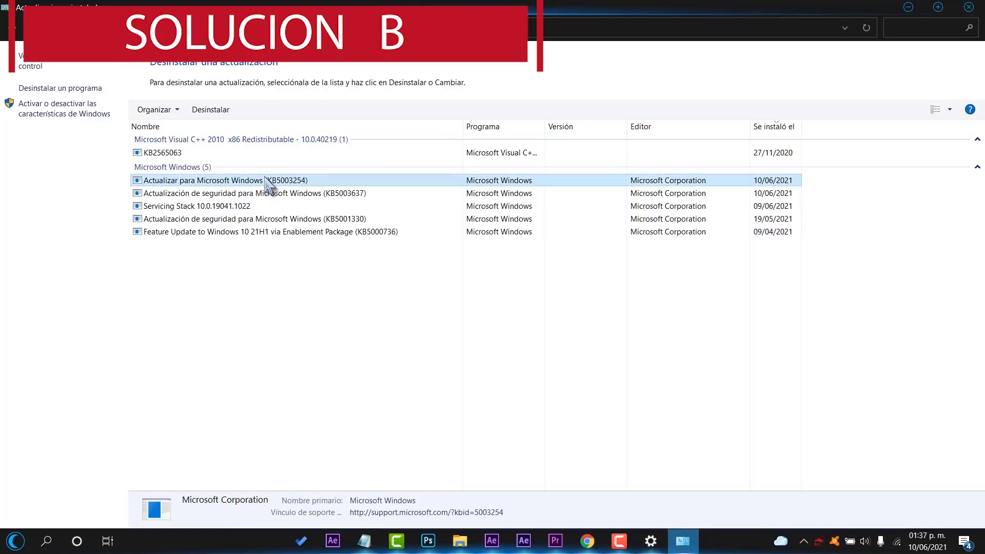
click(241, 195)
click(238, 220)
click(231, 205)
click(238, 218)
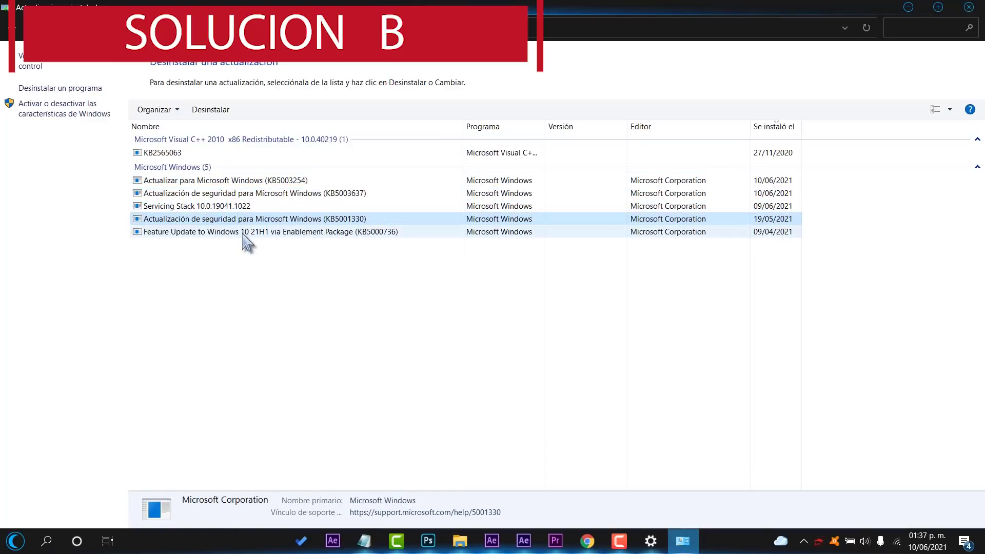
click(241, 231)
click(246, 193)
Request uninstalling the Microsoft Windows update KB5003254 and decline the confirmation
click(254, 180)
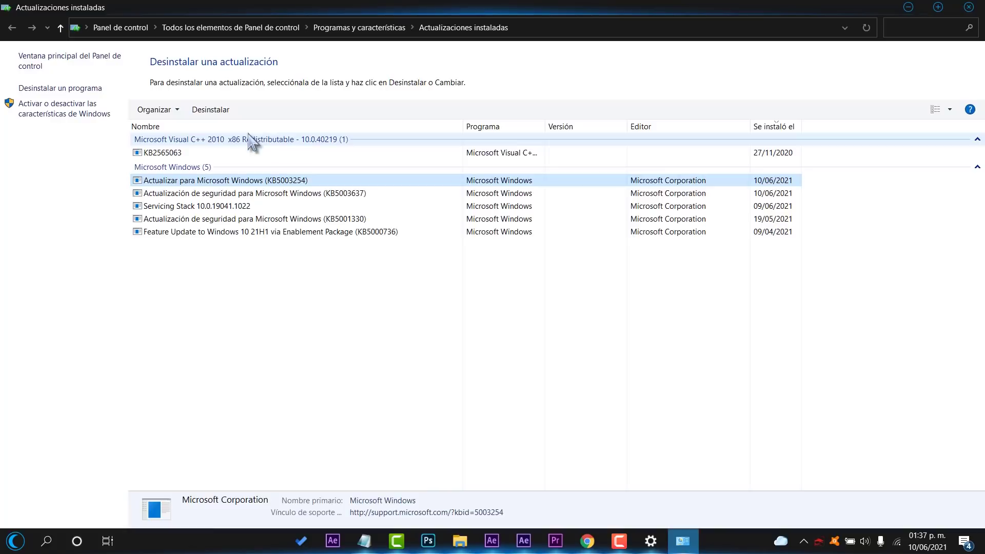
click(211, 110)
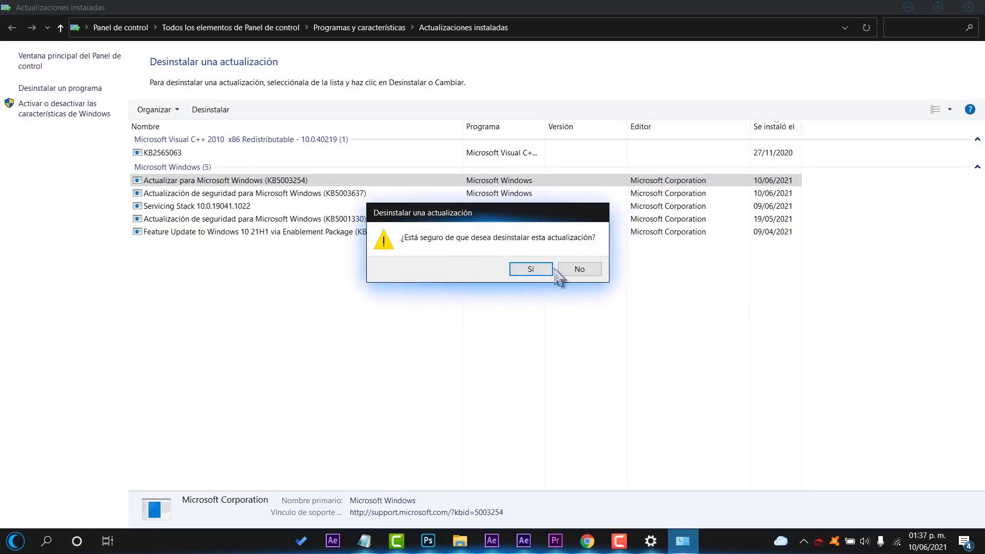
click(577, 270)
click(233, 153)
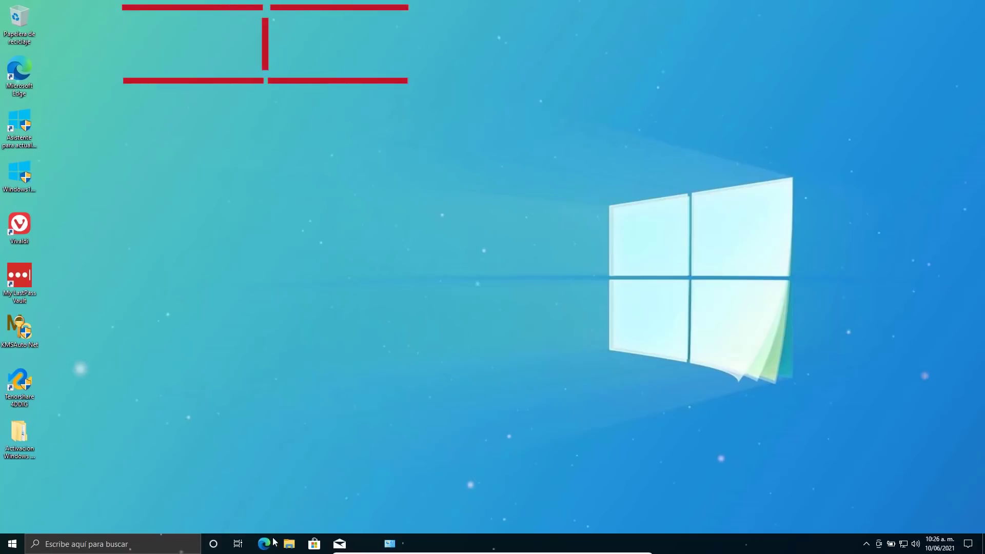
Bring up the error check for Disco local (C:) from its properties, dismiss it without scanning and minimize File Explorer
key(super+e)
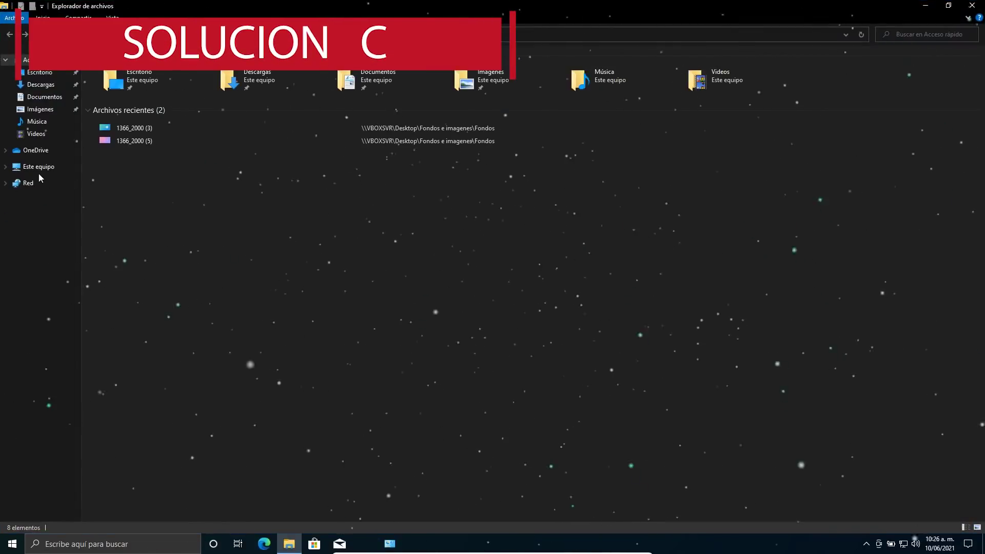
click(39, 167)
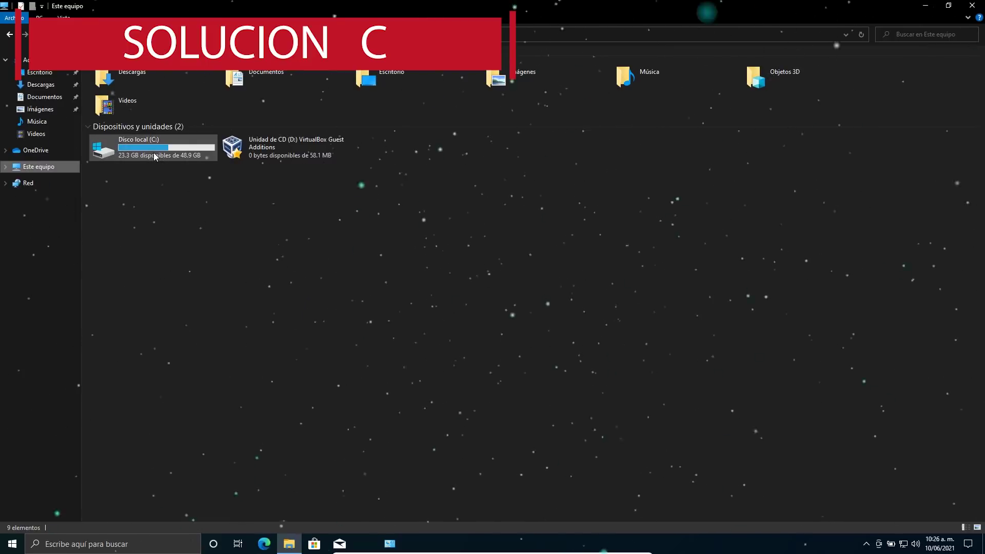
right_click(153, 152)
click(214, 313)
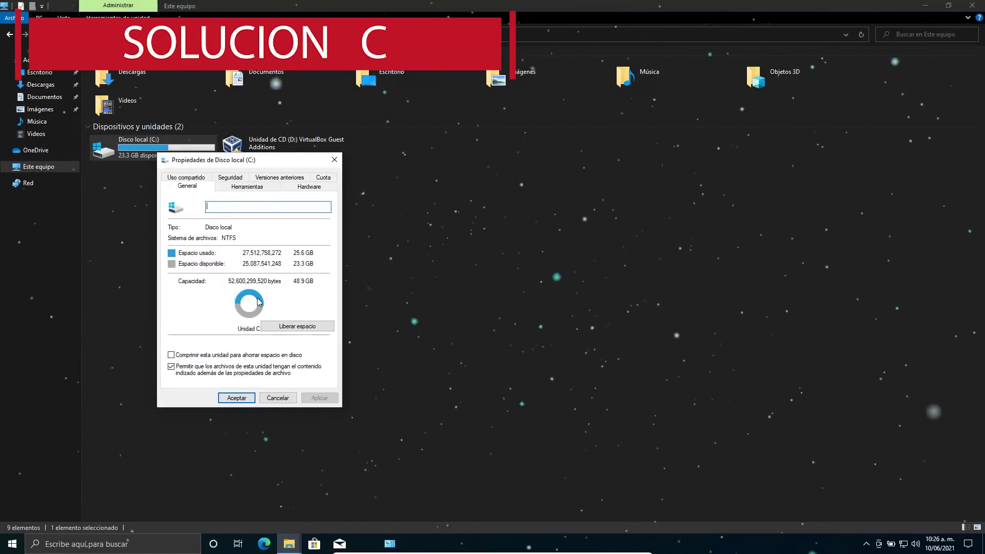
click(245, 187)
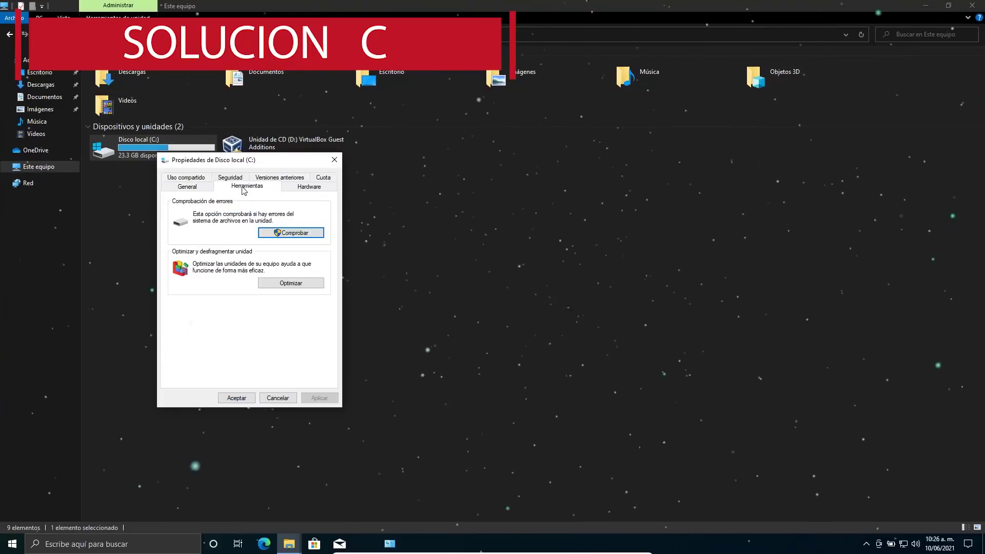
click(290, 234)
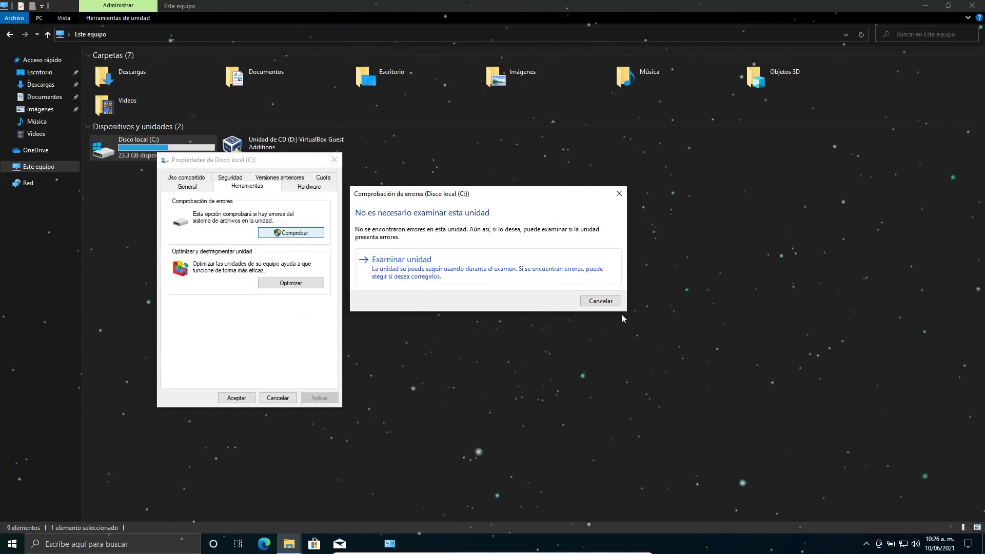
click(602, 302)
click(278, 397)
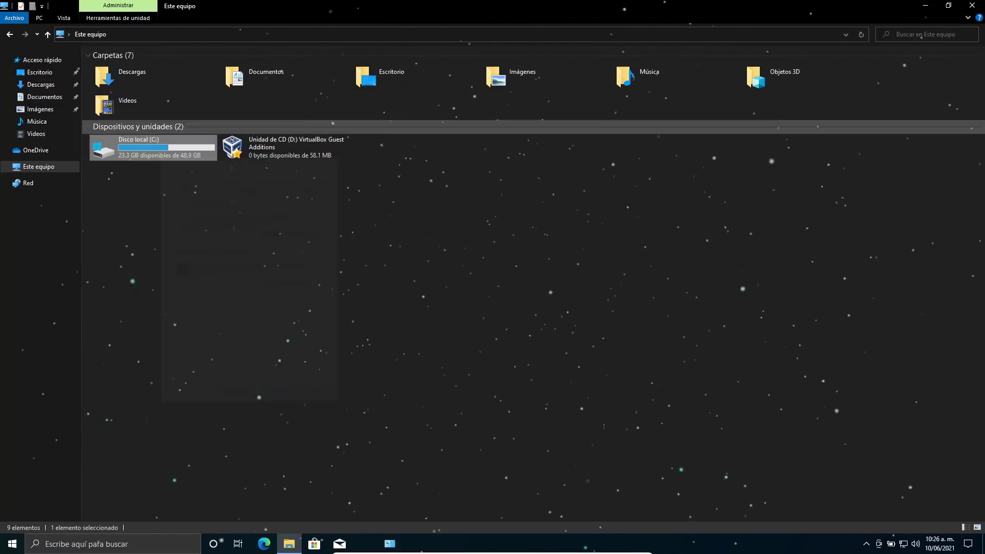
click(925, 6)
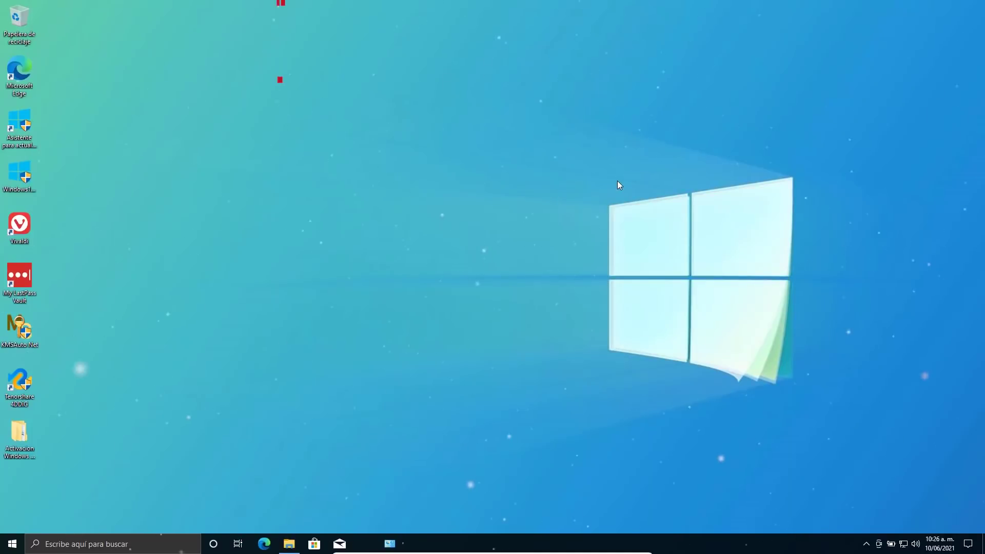
Run msconfig and show the list of services in Configuración del sistema
key(super+r)
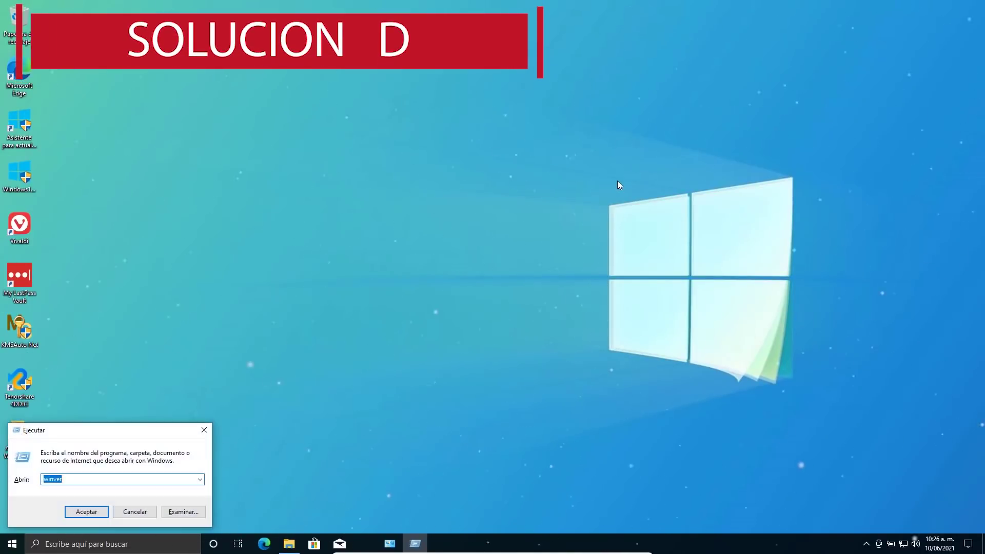
text(mscionfig)
key(Return)
click(175, 132)
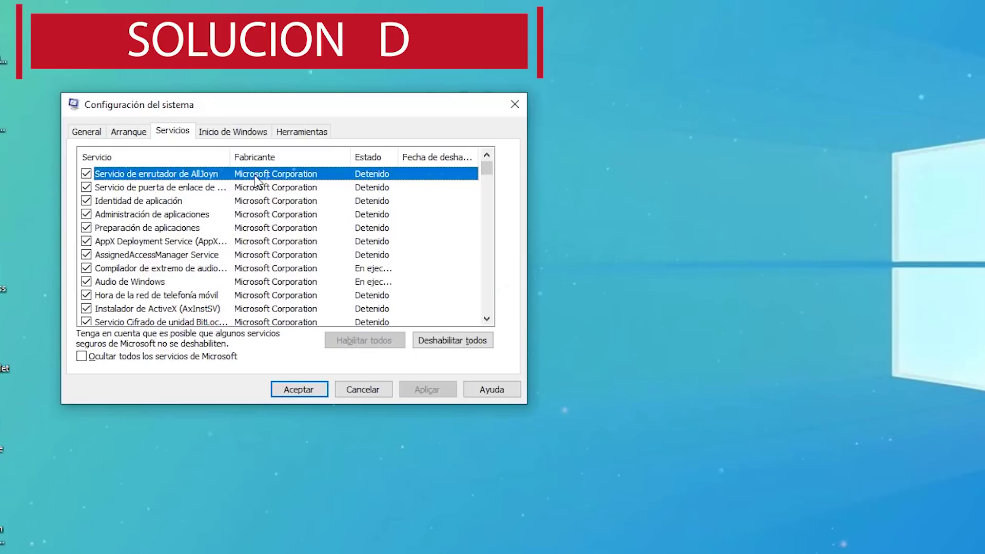
Disable all the services listed in Configuración del sistema
click(439, 342)
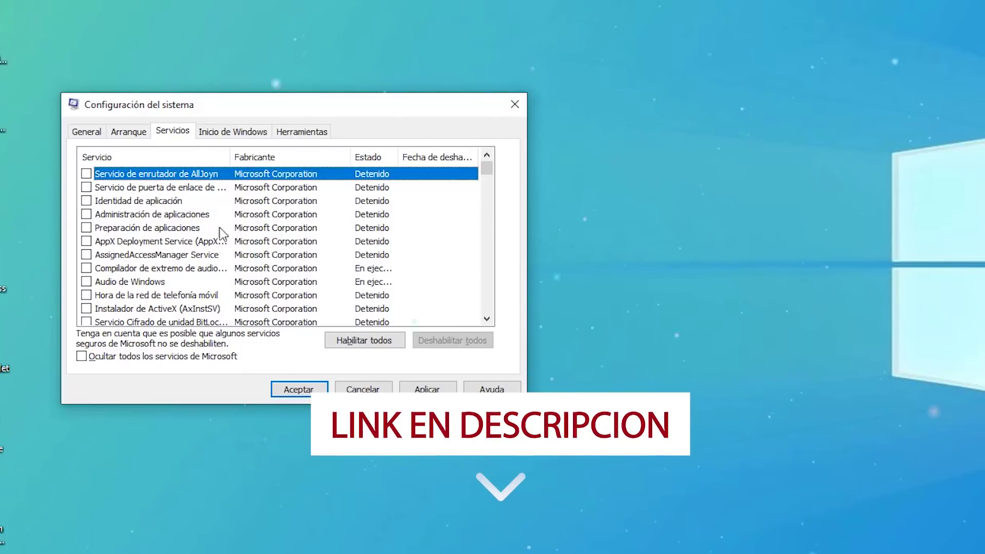
scroll(171, 259, down, 15)
scroll(172, 259, down, 10)
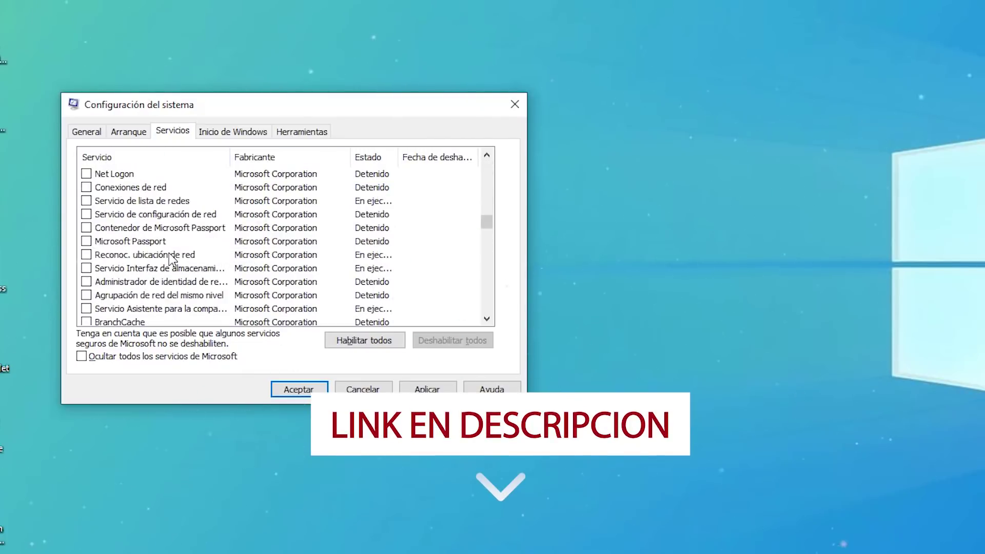